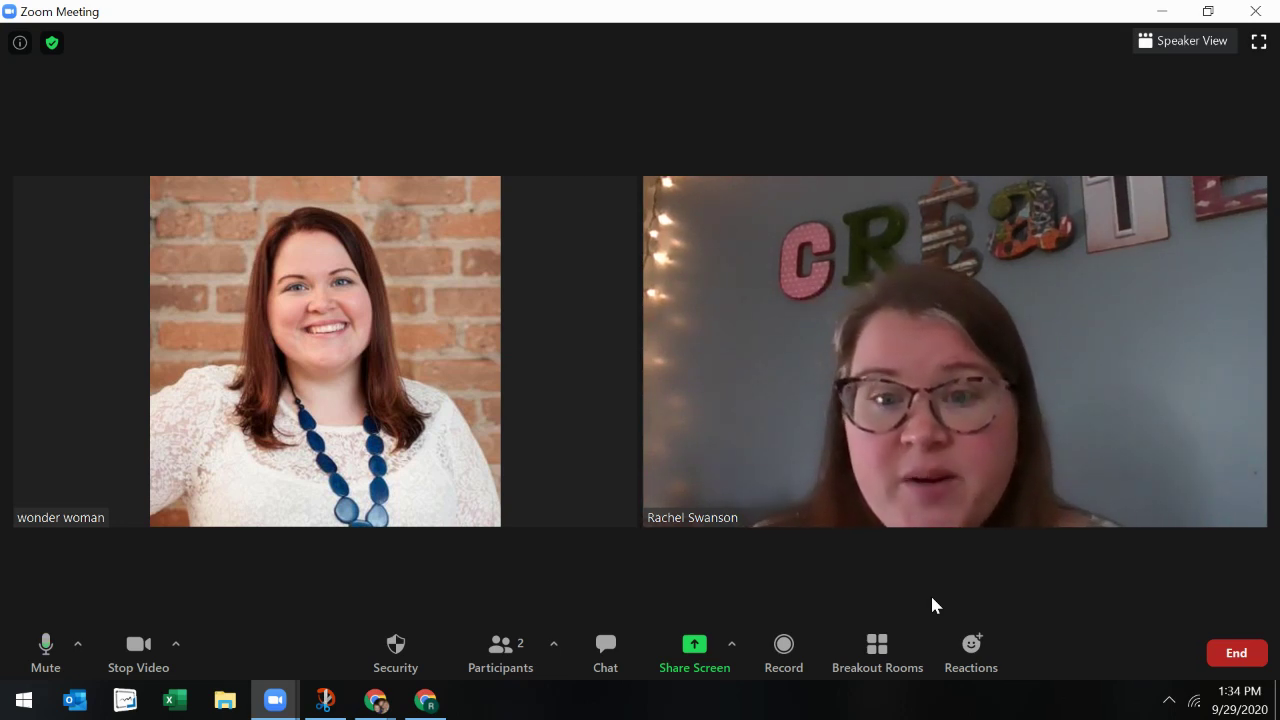
Share a whiteboard with the meeting participants
{"action": "left_click", "coordinate": [694, 652]}
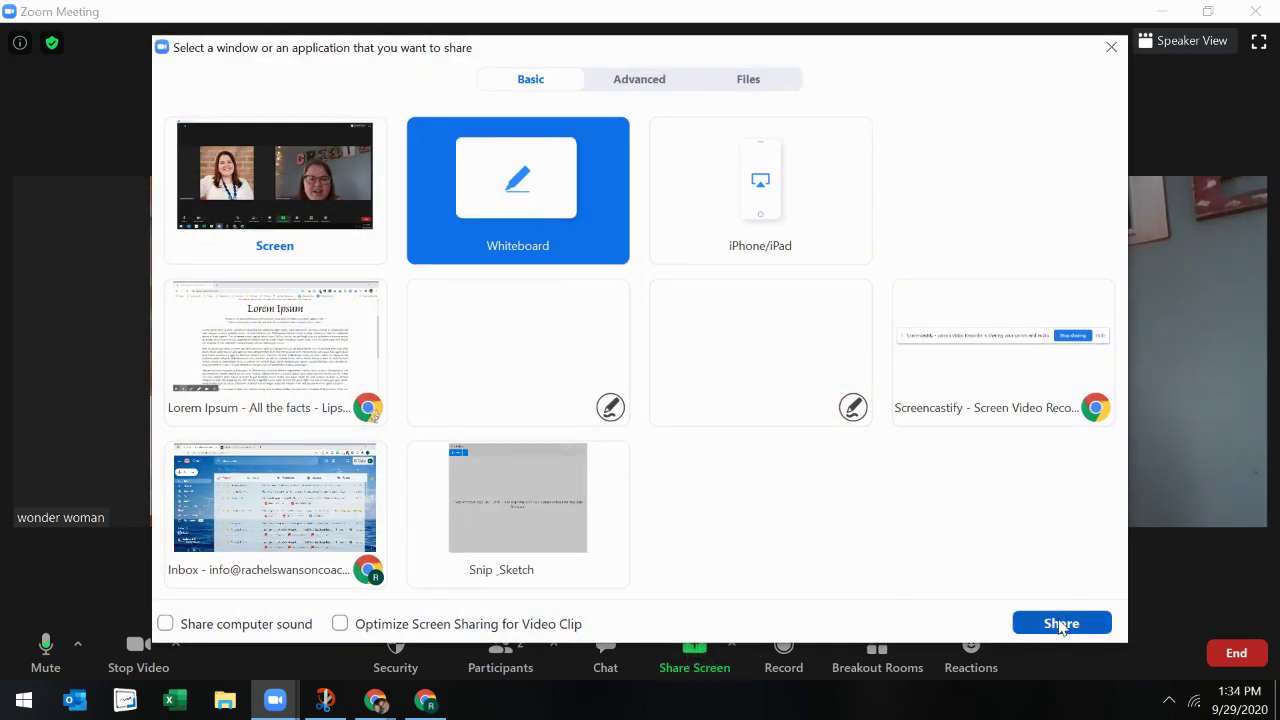
{"action": "left_click", "coordinate": [1061, 623]}
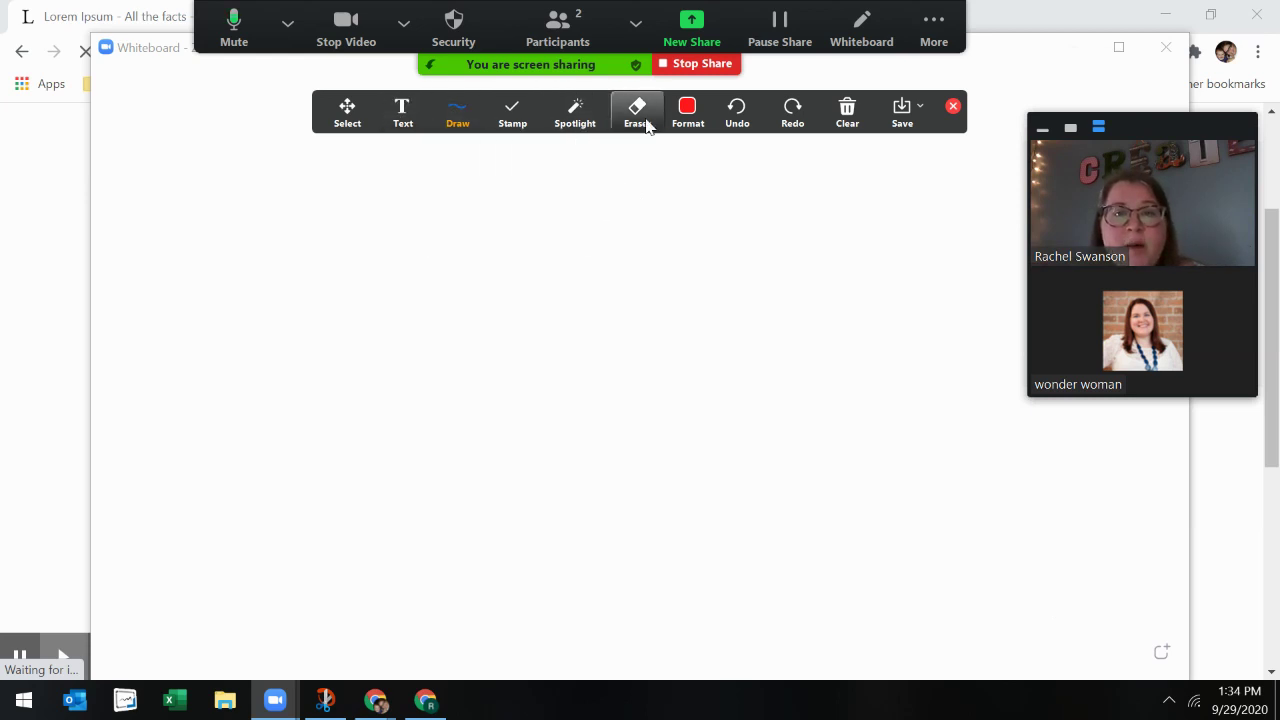
Toggle the whiteboard's annotation tools off and back on
{"action": "left_click", "coordinate": [863, 27]}
{"action": "left_click", "coordinate": [863, 27]}
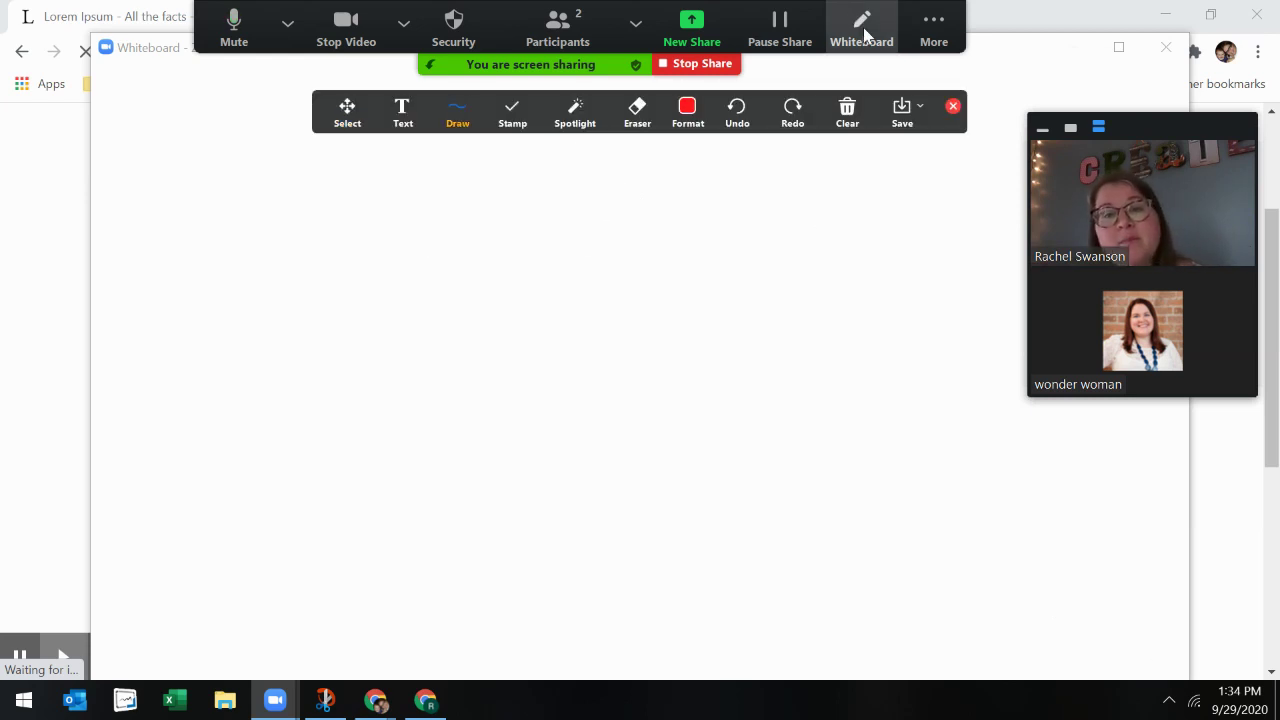
{"action": "left_click", "coordinate": [863, 27]}
{"action": "left_click", "coordinate": [863, 27]}
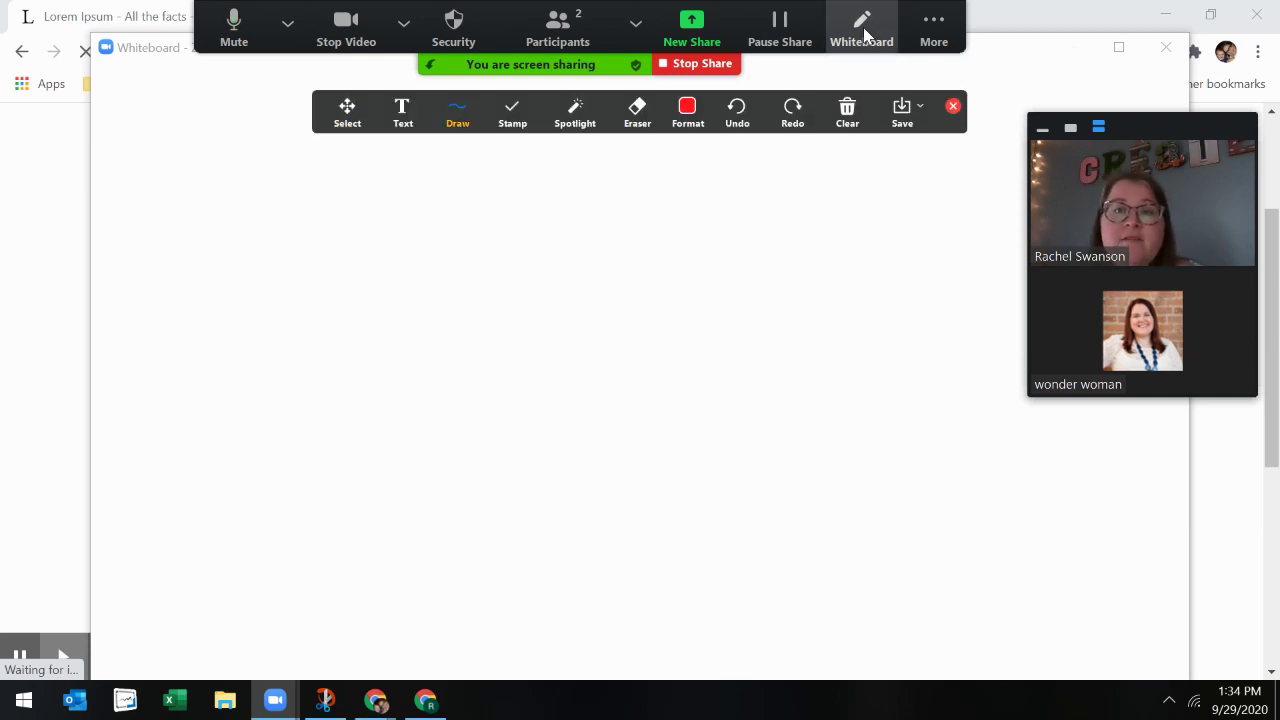
Add the text "Hello!" near the upper-left corner of the whiteboard
{"action": "left_click", "coordinate": [403, 117]}
{"action": "left_click", "coordinate": [258, 202]}
{"action": "type", "text": "Hello!"}
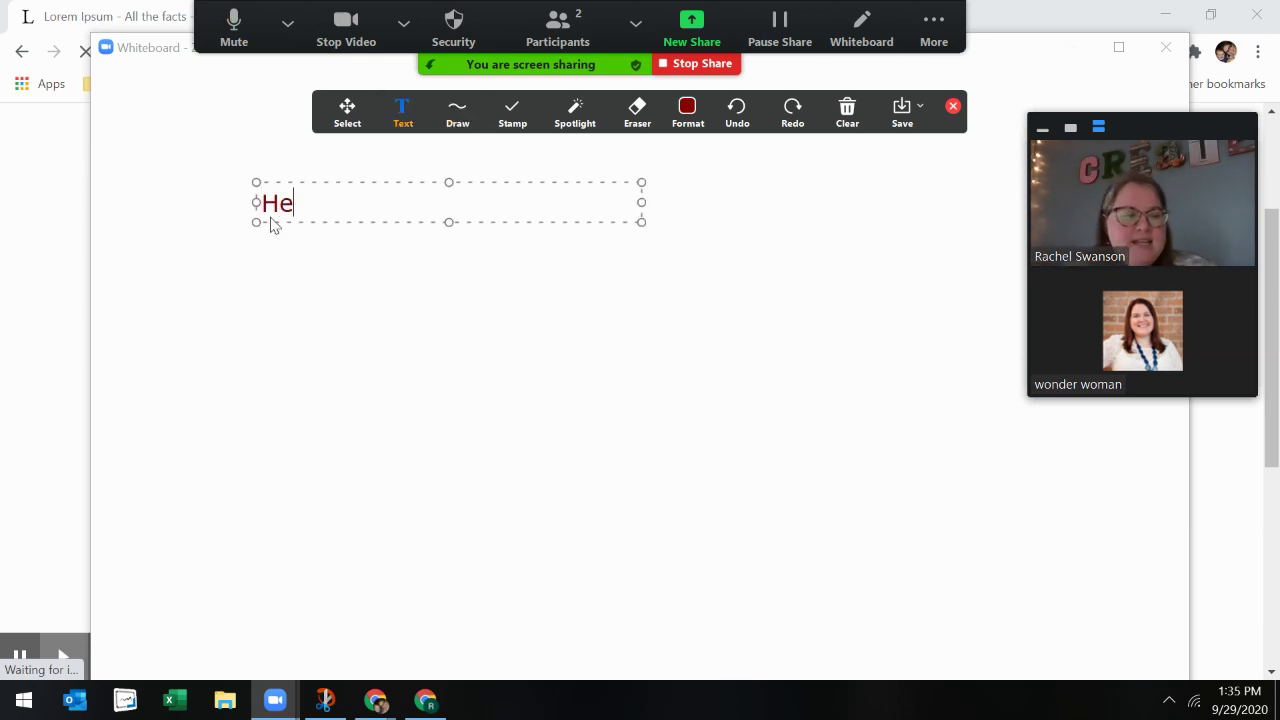
Draw a thin red freehand line below the "Hello!" text and a thick translucent highlighter stroke over it
{"action": "mouse_move", "coordinate": [453, 117]}
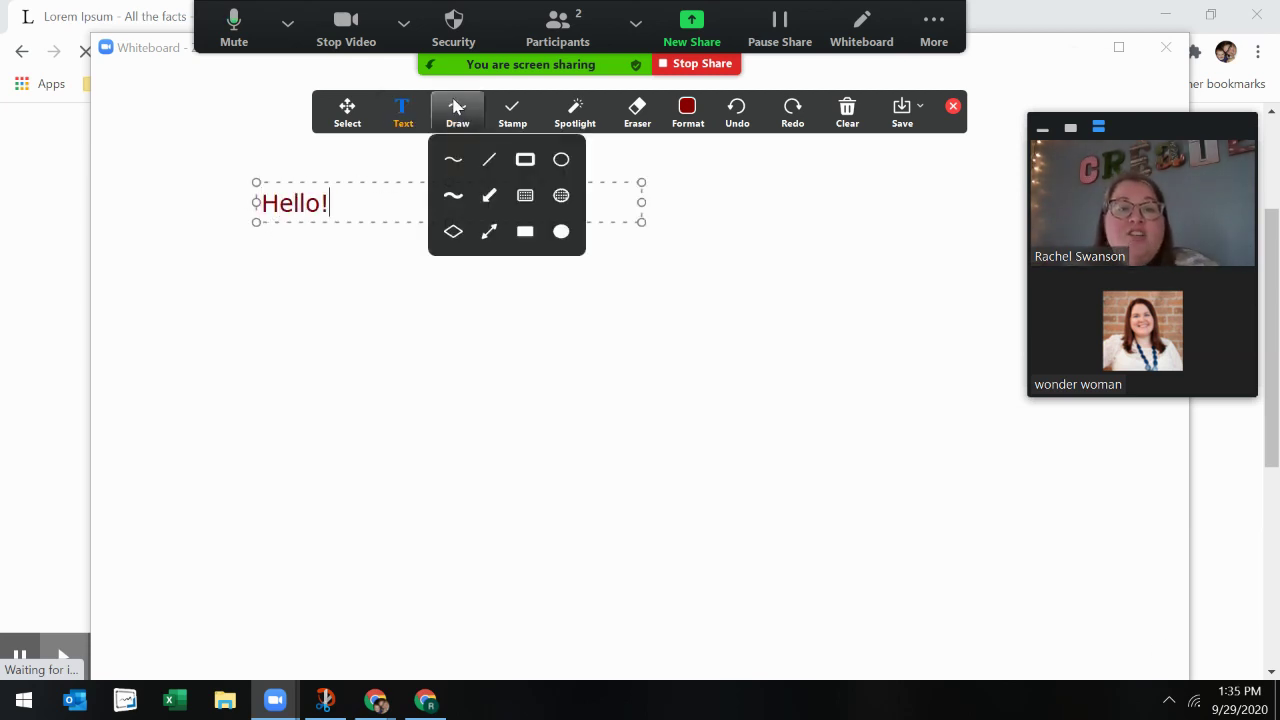
{"action": "left_click", "coordinate": [455, 162]}
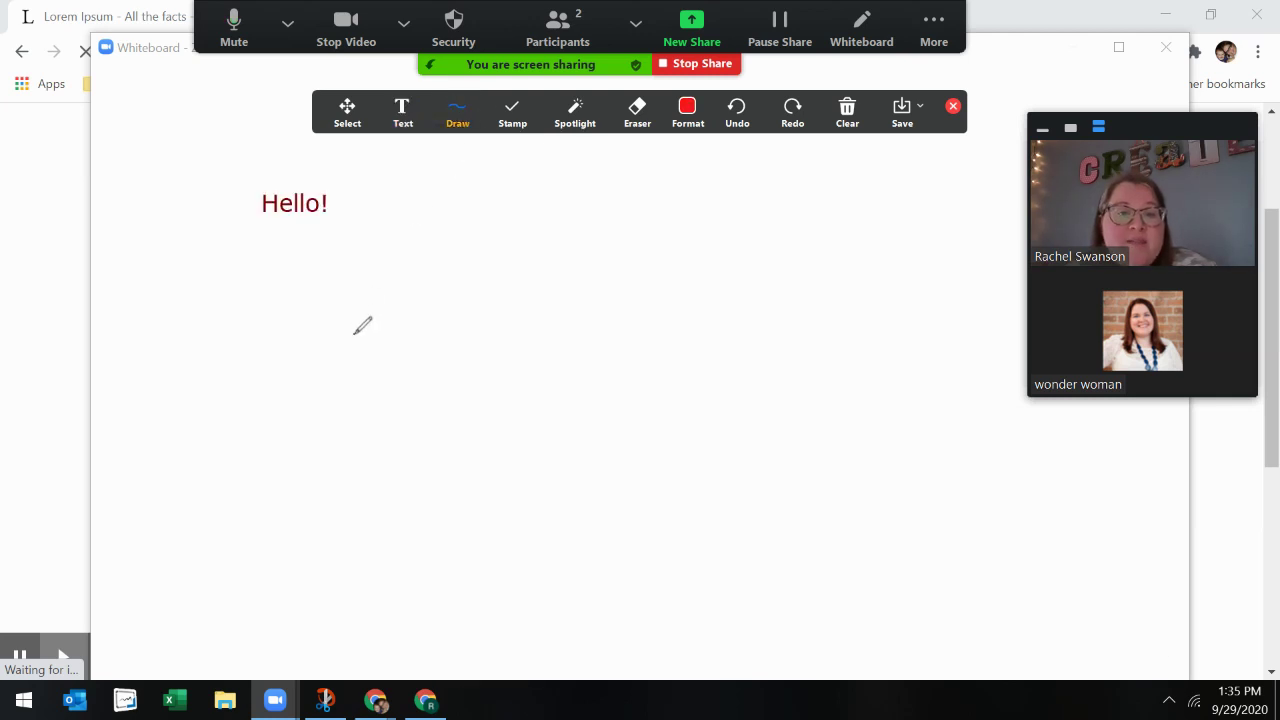
{"action": "mouse_move", "coordinate": [353, 334]}
{"action": "left_mouse_down"}
{"action": "mouse_move", "coordinate": [462, 360]}
{"action": "mouse_move", "coordinate": [492, 337]}
{"action": "left_mouse_up"}
{"action": "mouse_move", "coordinate": [458, 122]}
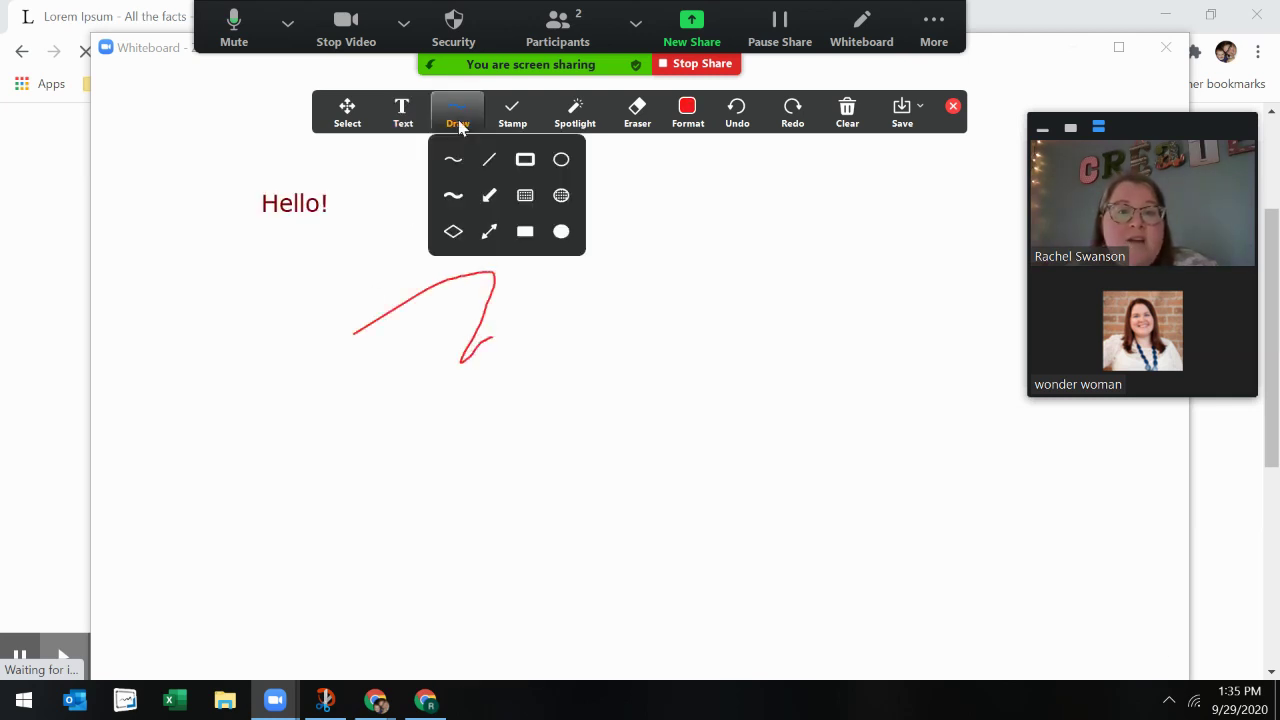
{"action": "left_click", "coordinate": [453, 195]}
{"action": "mouse_move", "coordinate": [304, 346]}
{"action": "left_mouse_down"}
{"action": "mouse_move", "coordinate": [455, 366]}
{"action": "mouse_move", "coordinate": [522, 333]}
{"action": "left_mouse_up"}
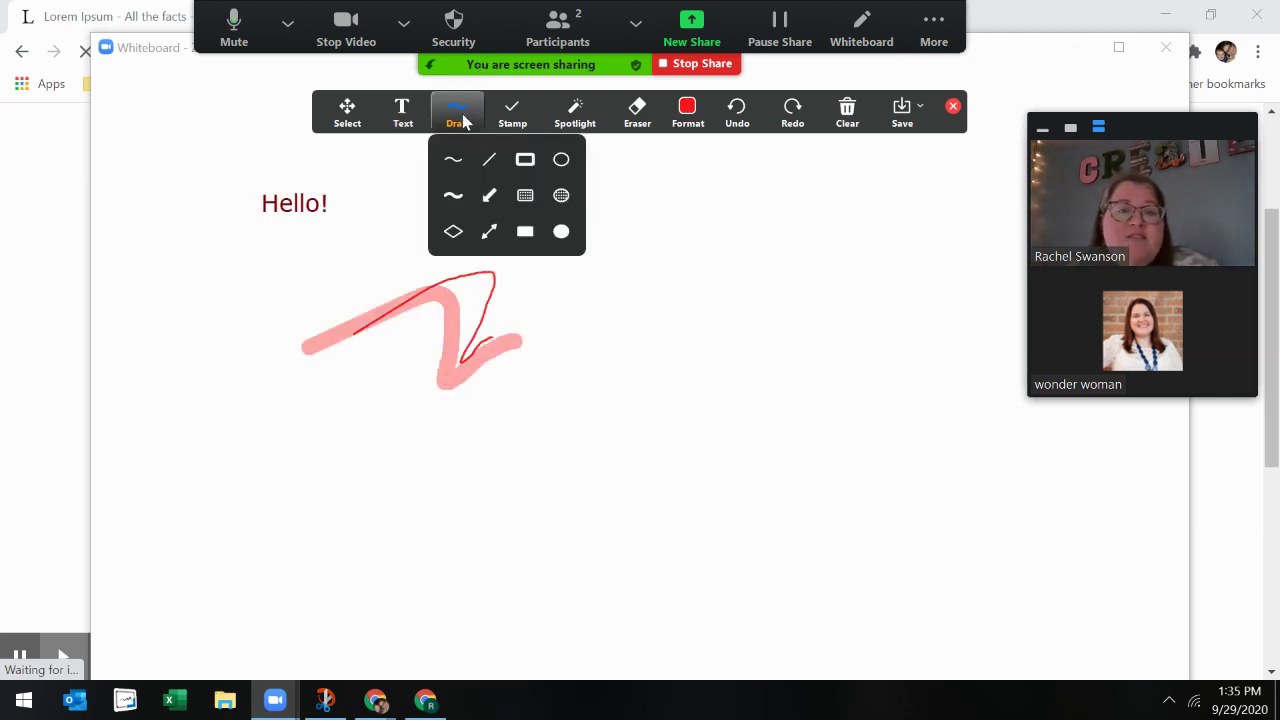
Draw an outlined red rectangle around "Hello!" and a translucent filled rectangle over the freehand strokes
{"action": "left_click", "coordinate": [526, 162]}
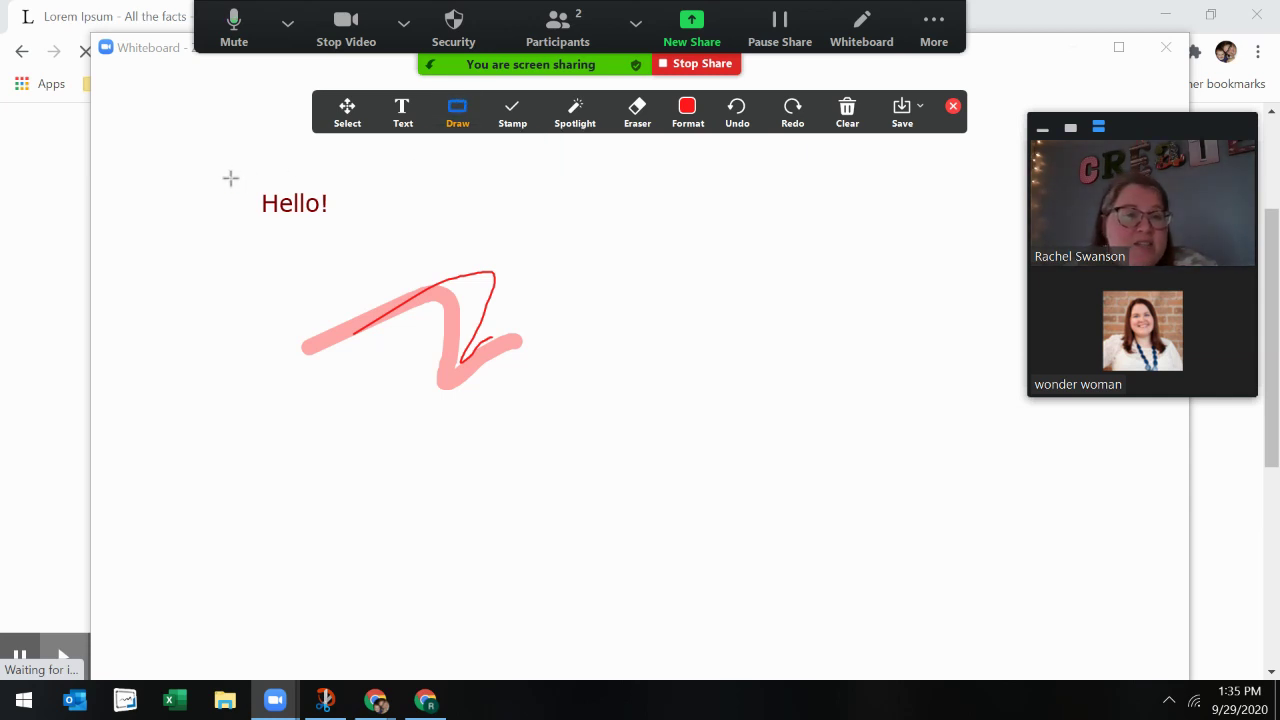
{"action": "left_click_drag", "start_coordinate": [229, 177], "coordinate": [357, 232]}
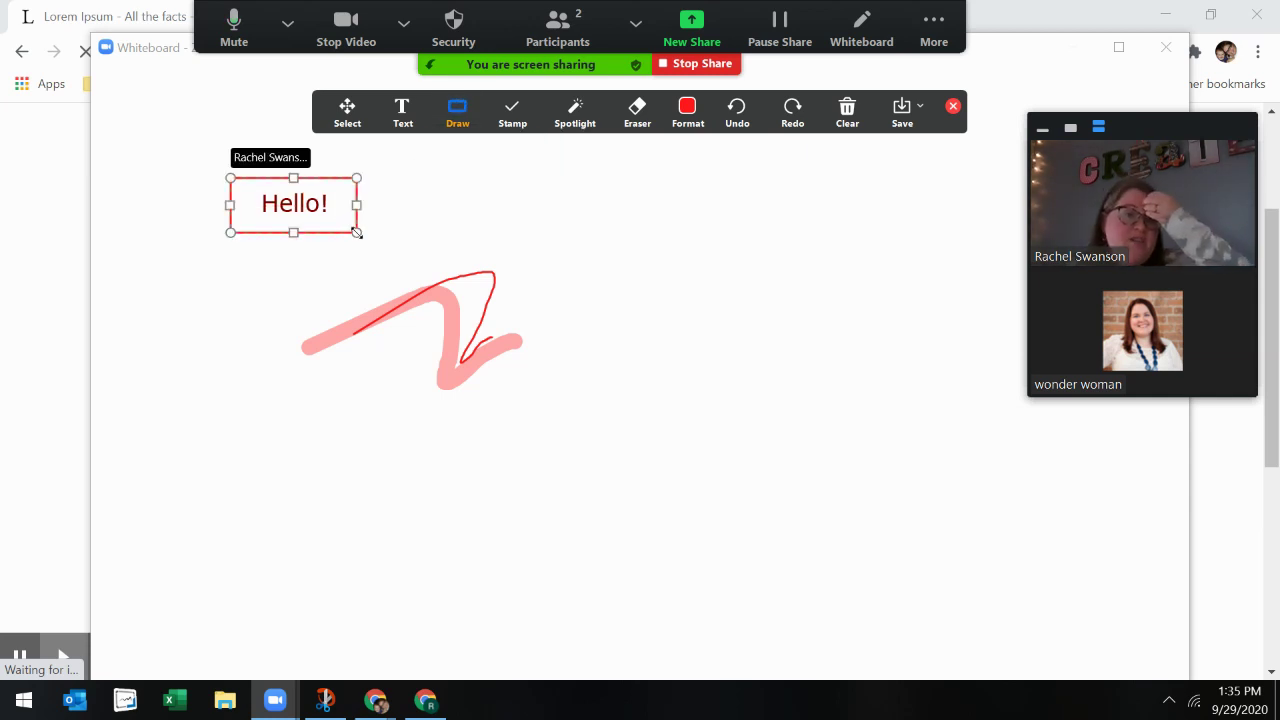
{"action": "mouse_move", "coordinate": [458, 115]}
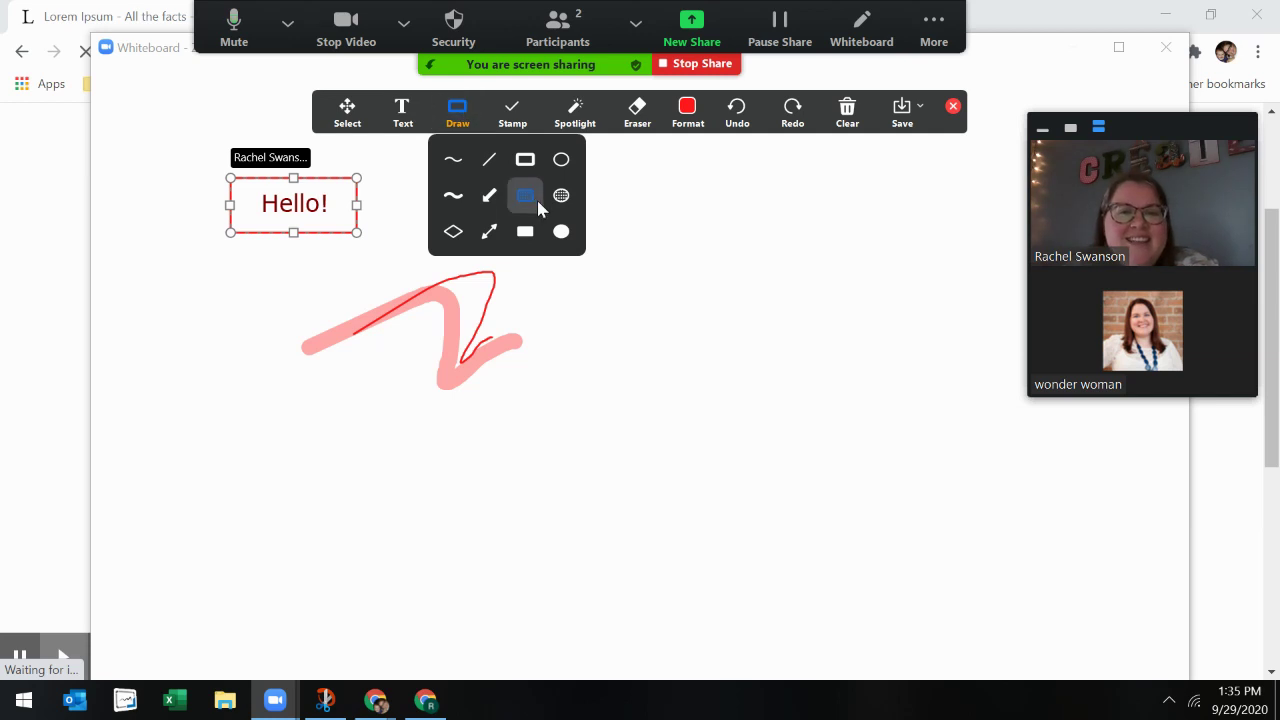
{"action": "left_click", "coordinate": [530, 198]}
{"action": "left_click_drag", "start_coordinate": [363, 266], "coordinate": [548, 371]}
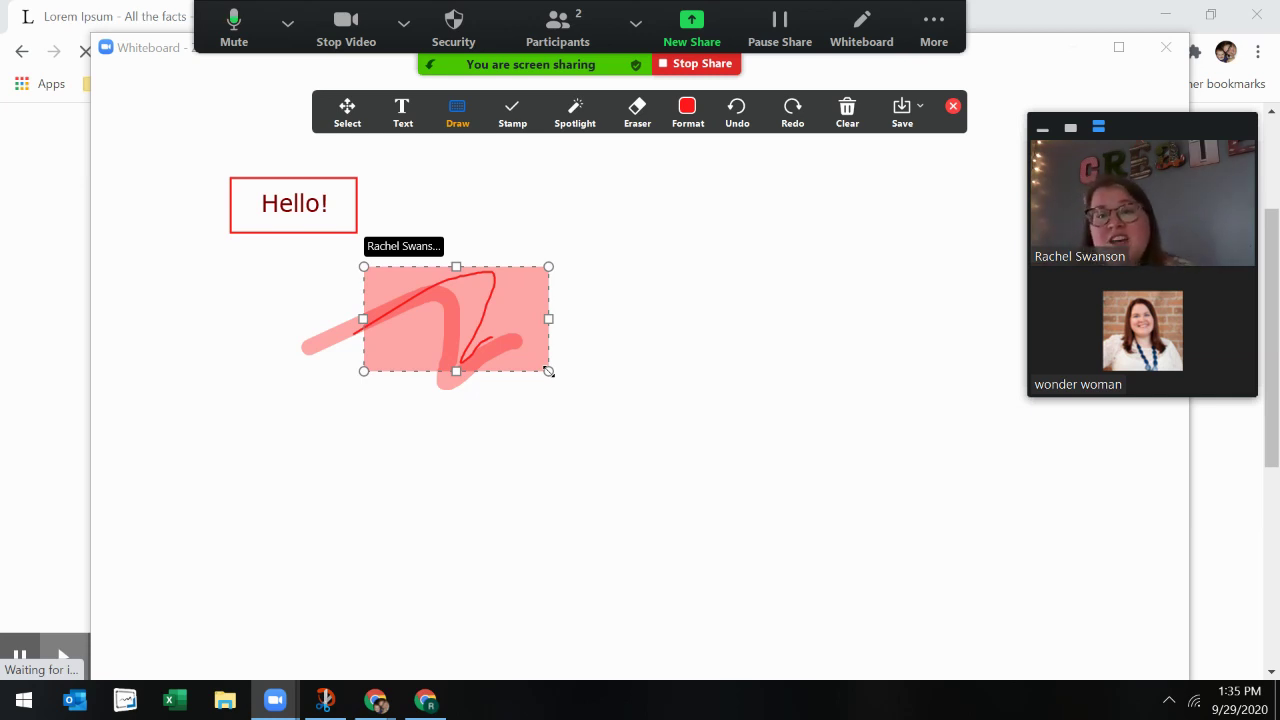
Disable annotation for the other participants and allow it again
{"action": "left_click", "coordinate": [687, 112]}
{"action": "left_click", "coordinate": [934, 25]}
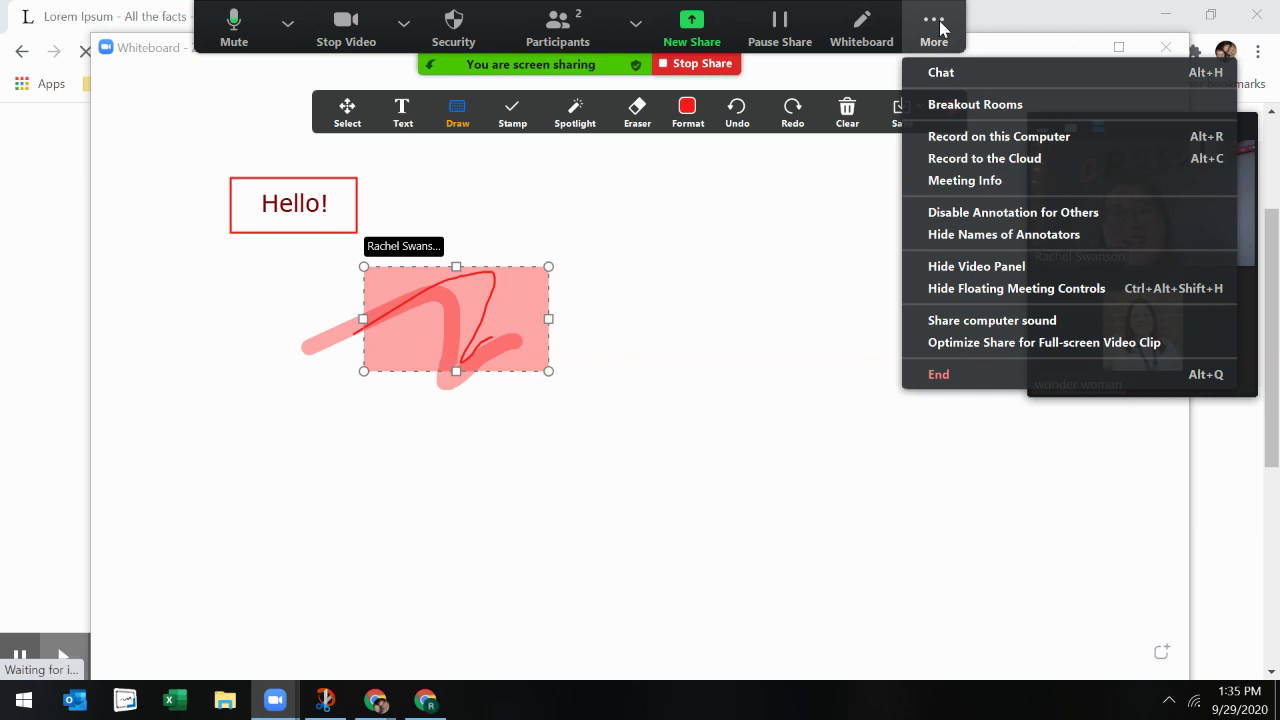
{"action": "left_click", "coordinate": [996, 214]}
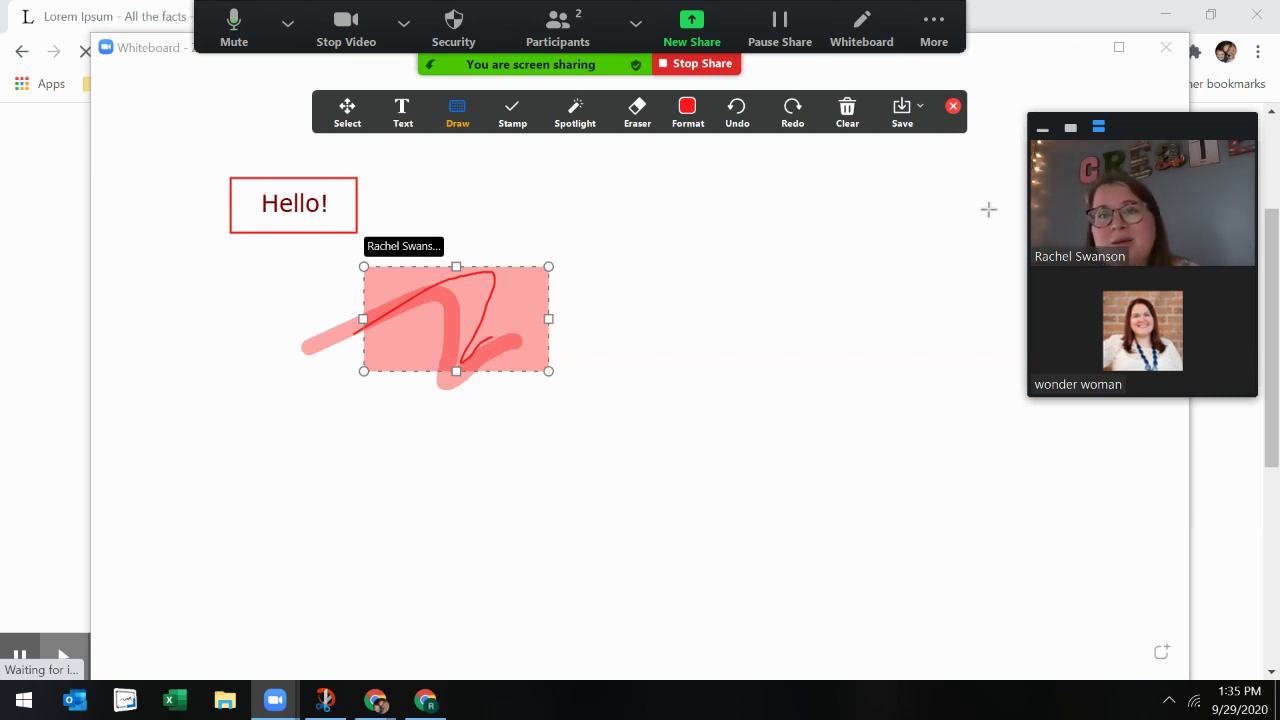
{"action": "left_click", "coordinate": [933, 35]}
{"action": "left_click", "coordinate": [955, 211]}
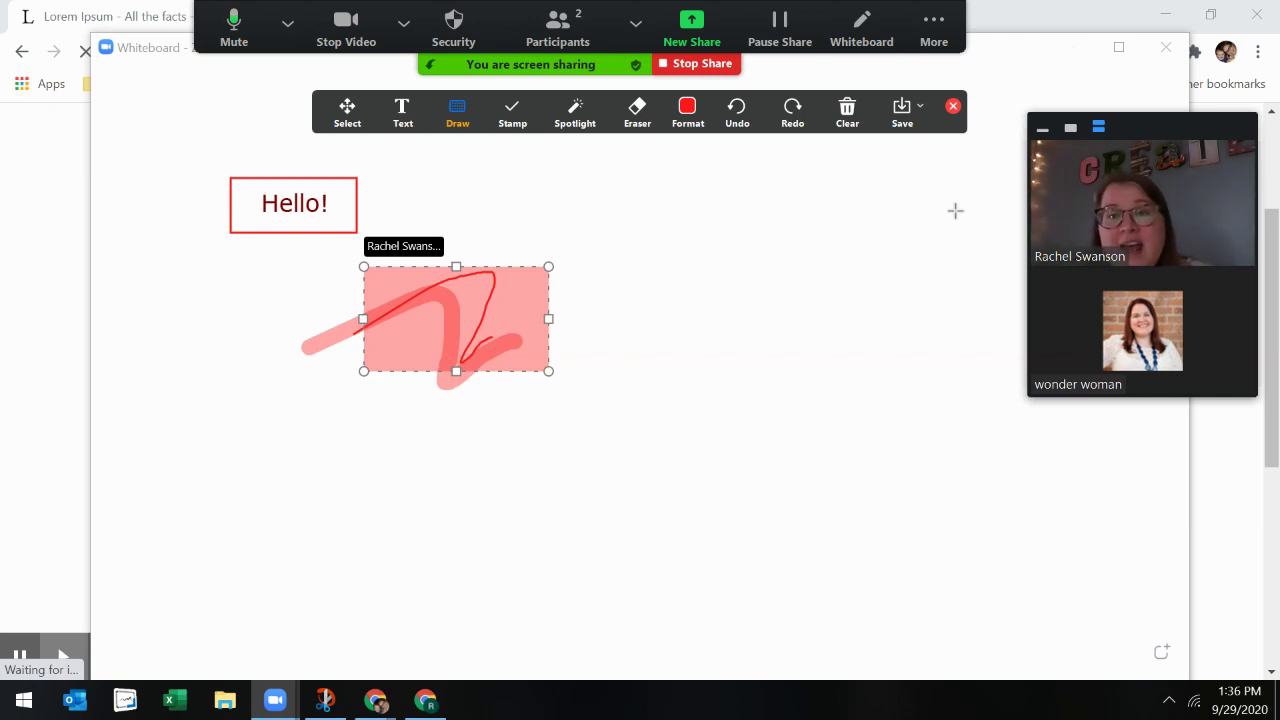
Hide the names of annotators and show them again
{"action": "left_click", "coordinate": [930, 35]}
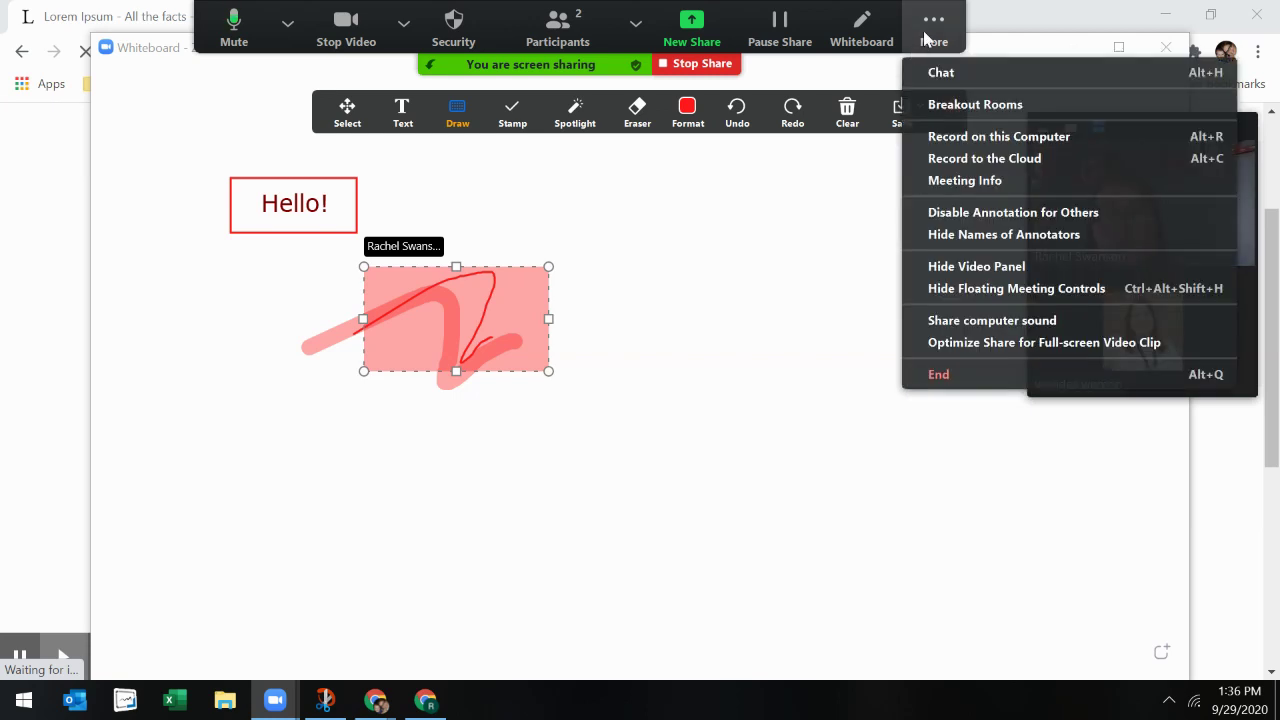
{"action": "left_click", "coordinate": [963, 234]}
{"action": "left_click", "coordinate": [934, 34]}
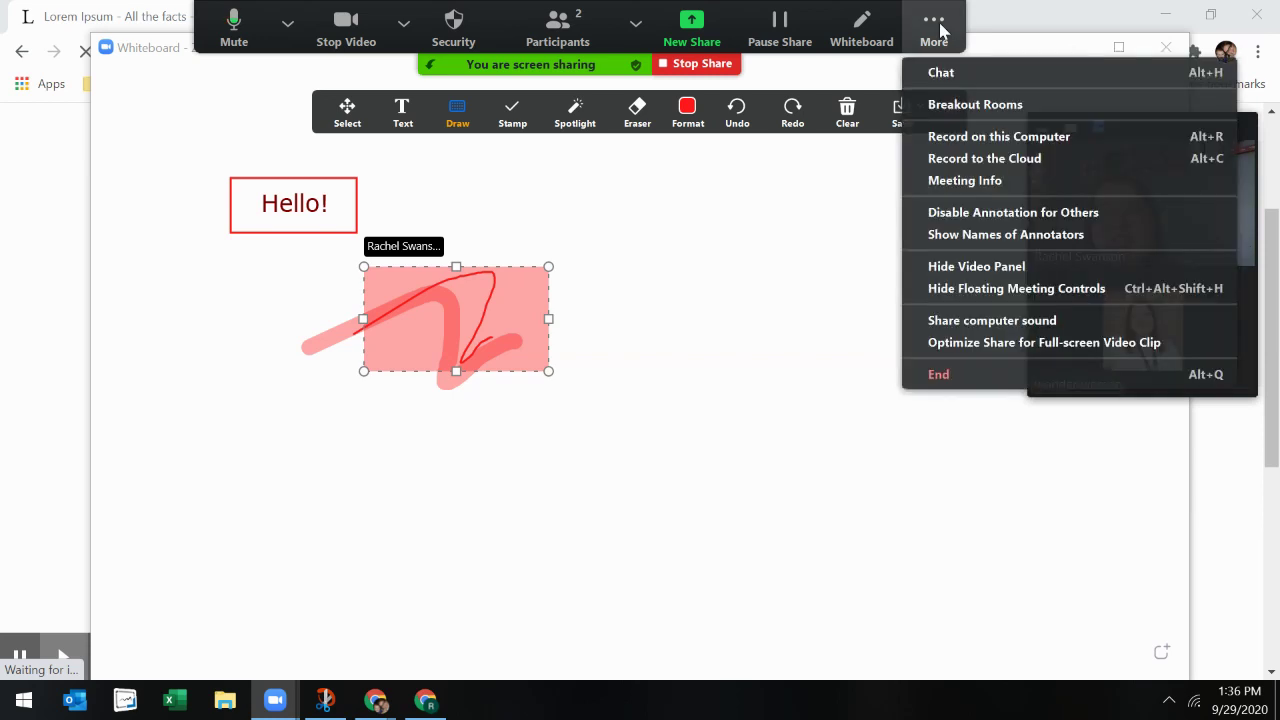
{"action": "left_click", "coordinate": [962, 234]}
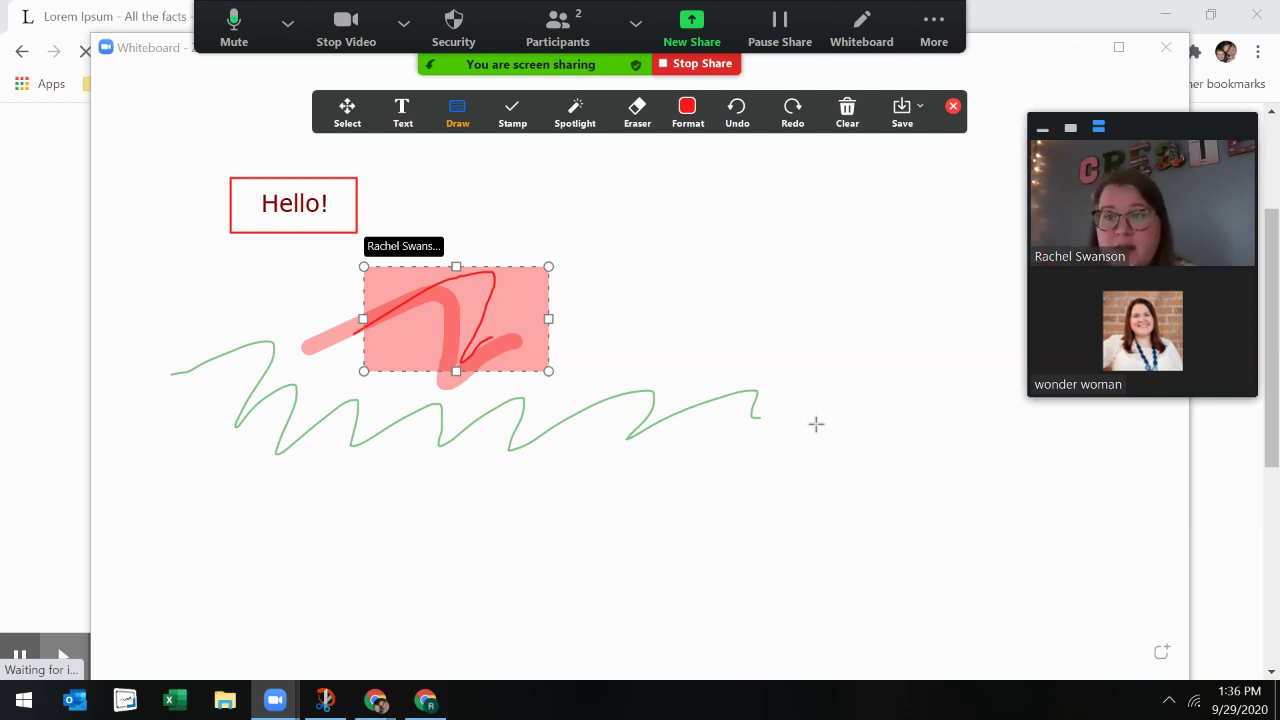
Clear only the viewers' drawings from the whiteboard
{"action": "left_click", "coordinate": [847, 112]}
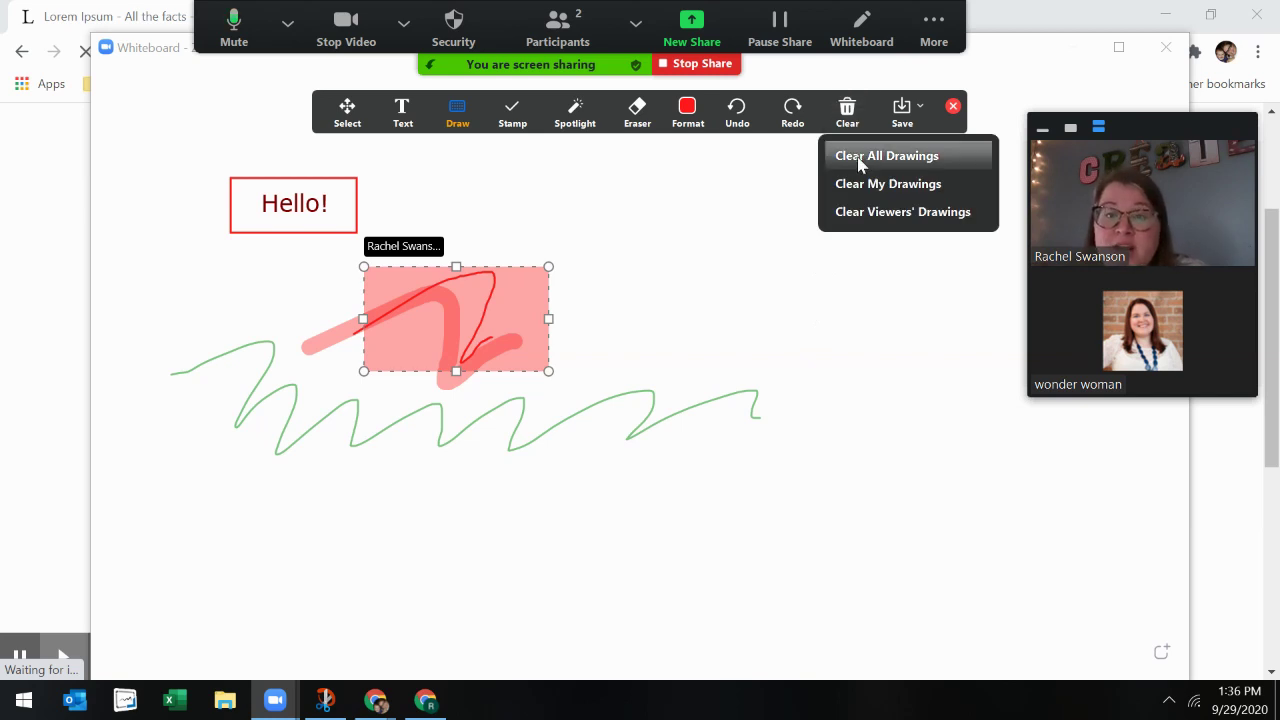
{"action": "left_click", "coordinate": [856, 212]}
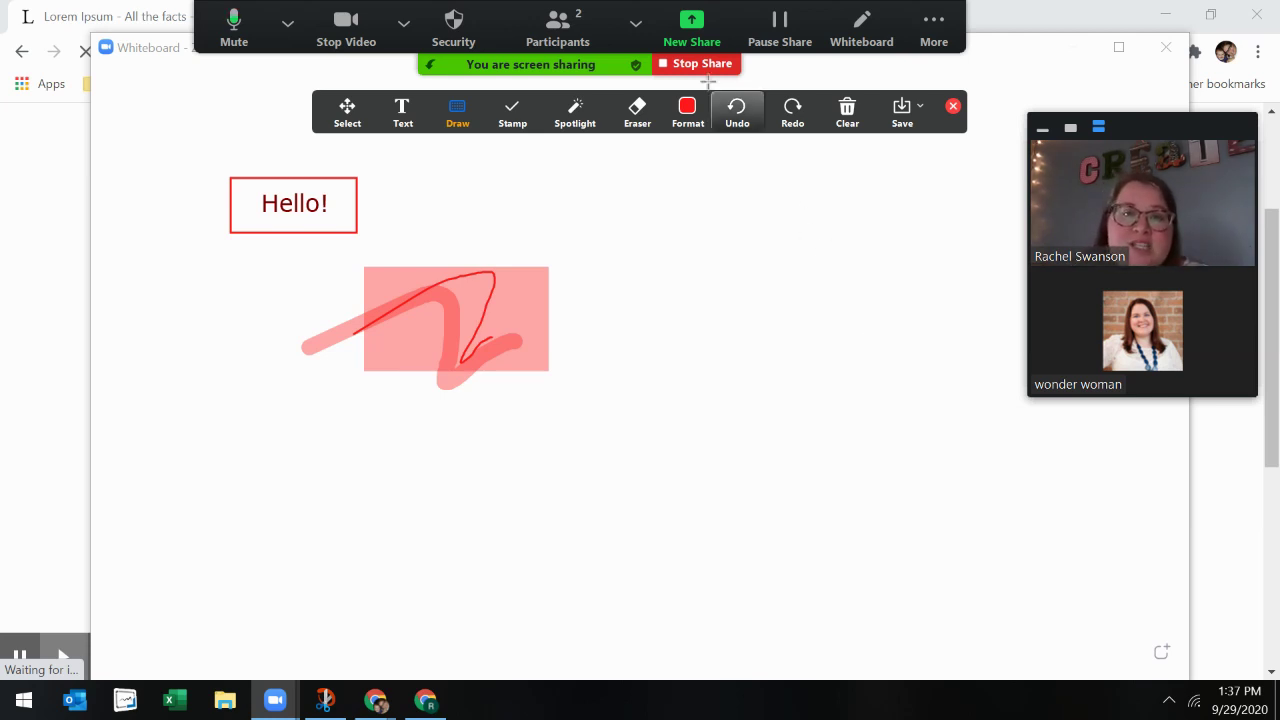
Switch the share from the whiteboard to the Chrome window with the Lorem Ipsum page
{"action": "left_click", "coordinate": [688, 38]}
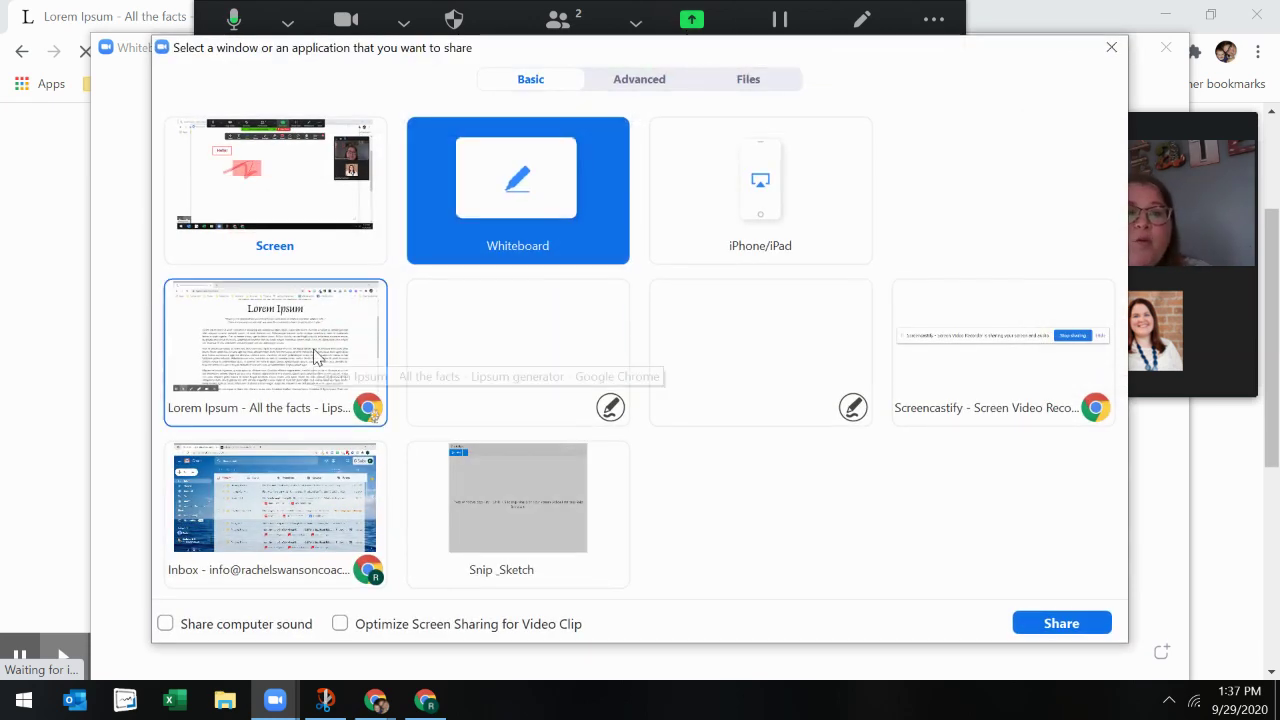
{"action": "left_click", "coordinate": [314, 357]}
{"action": "left_click", "coordinate": [1060, 622]}
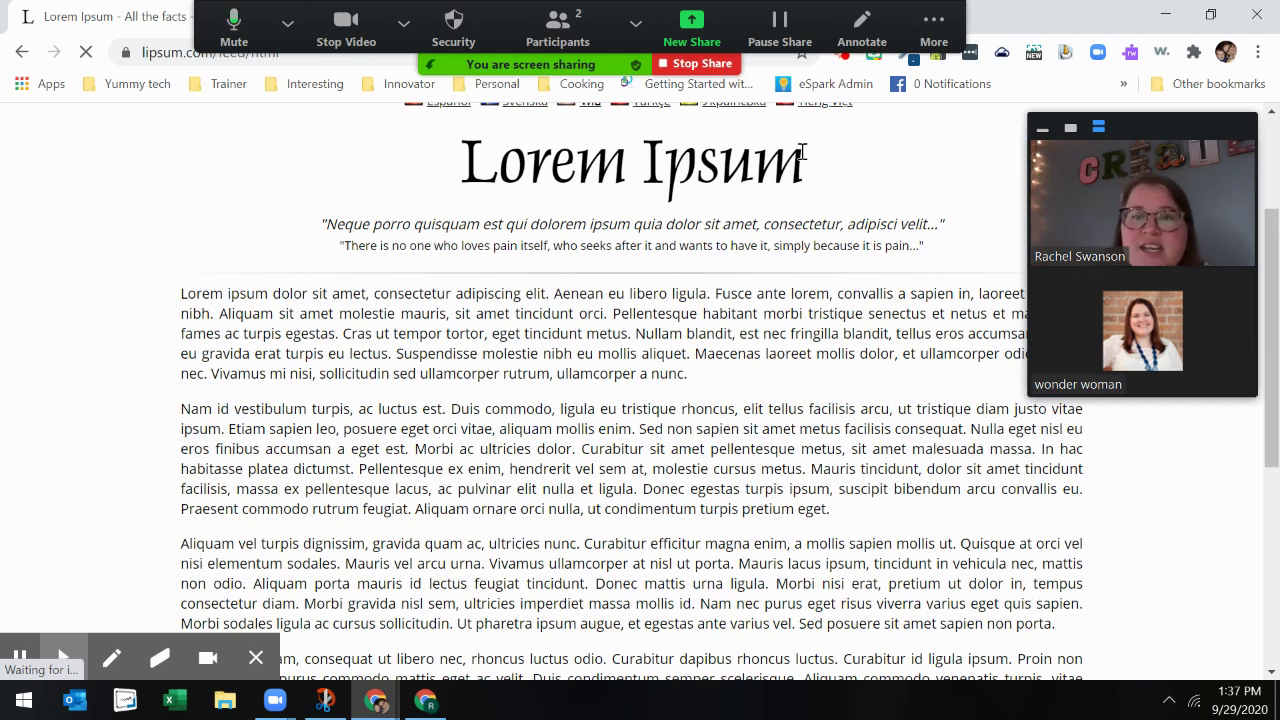
Annotate the shared page with the text "Hello!" beside the italic quote and narrow its text box to fit
{"action": "left_click", "coordinate": [861, 28]}
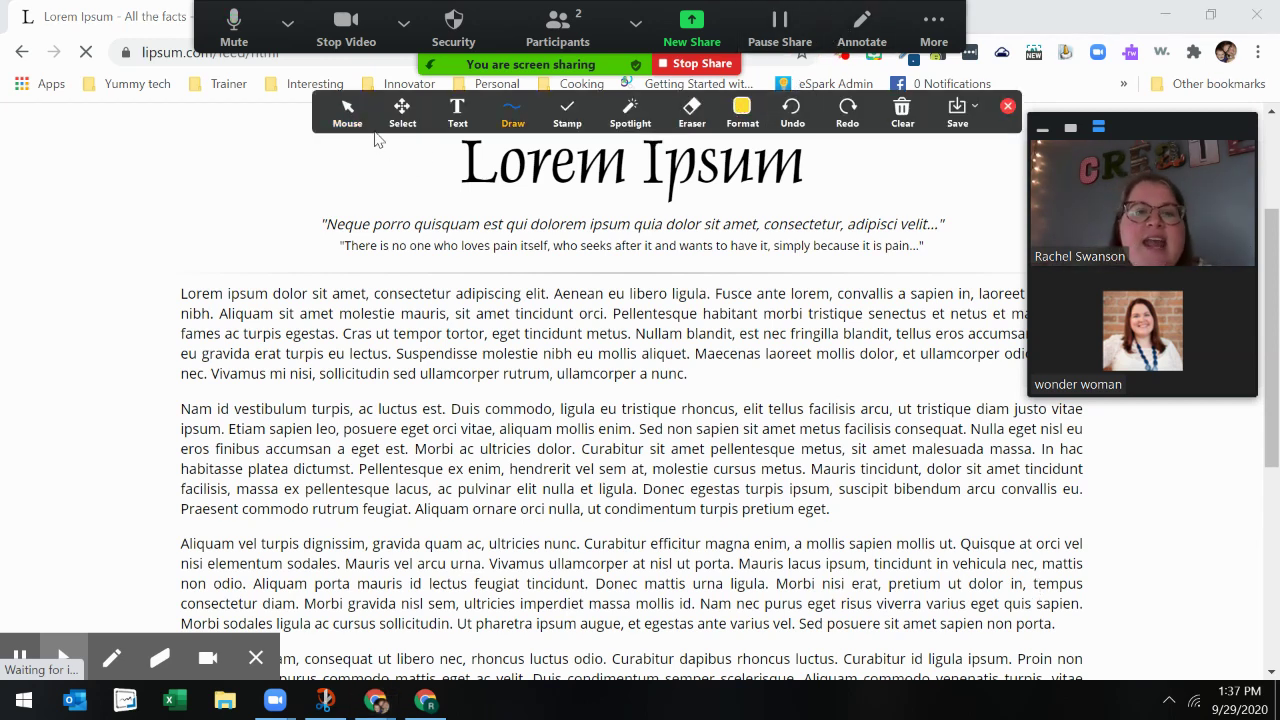
{"action": "left_click", "coordinate": [457, 112]}
{"action": "left_click", "coordinate": [51, 229]}
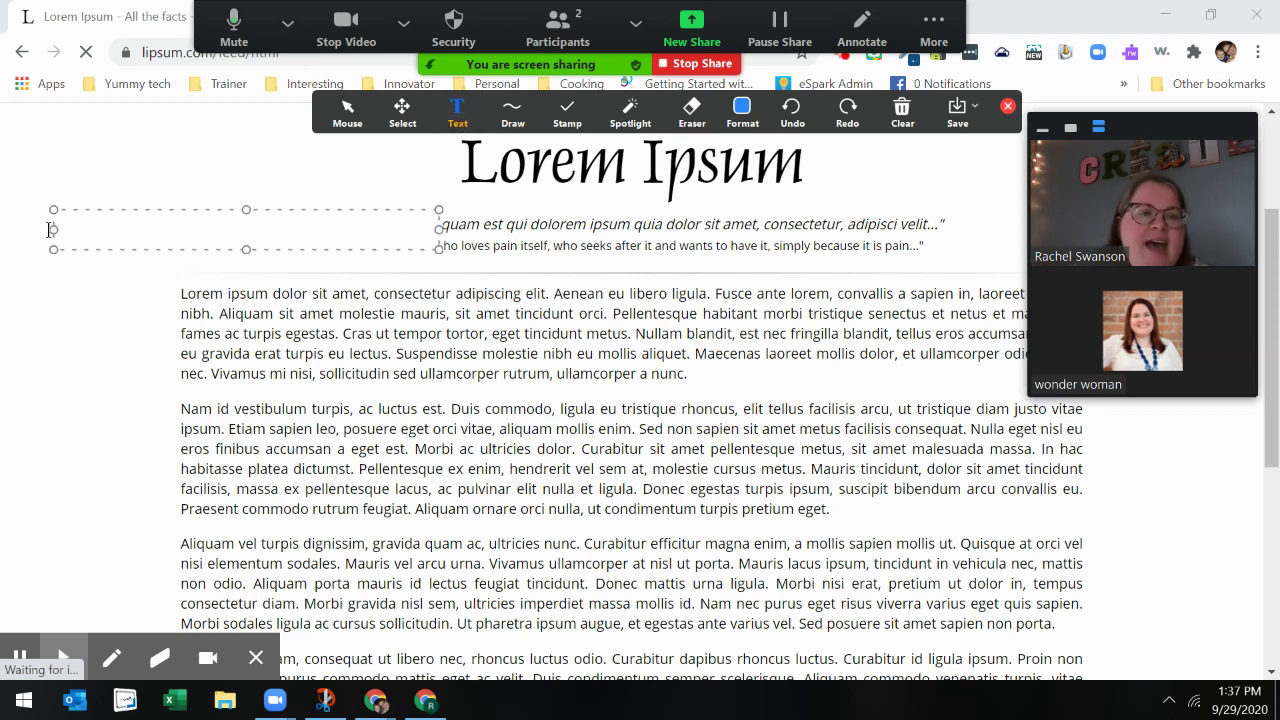
{"action": "type", "text": "Hello!"}
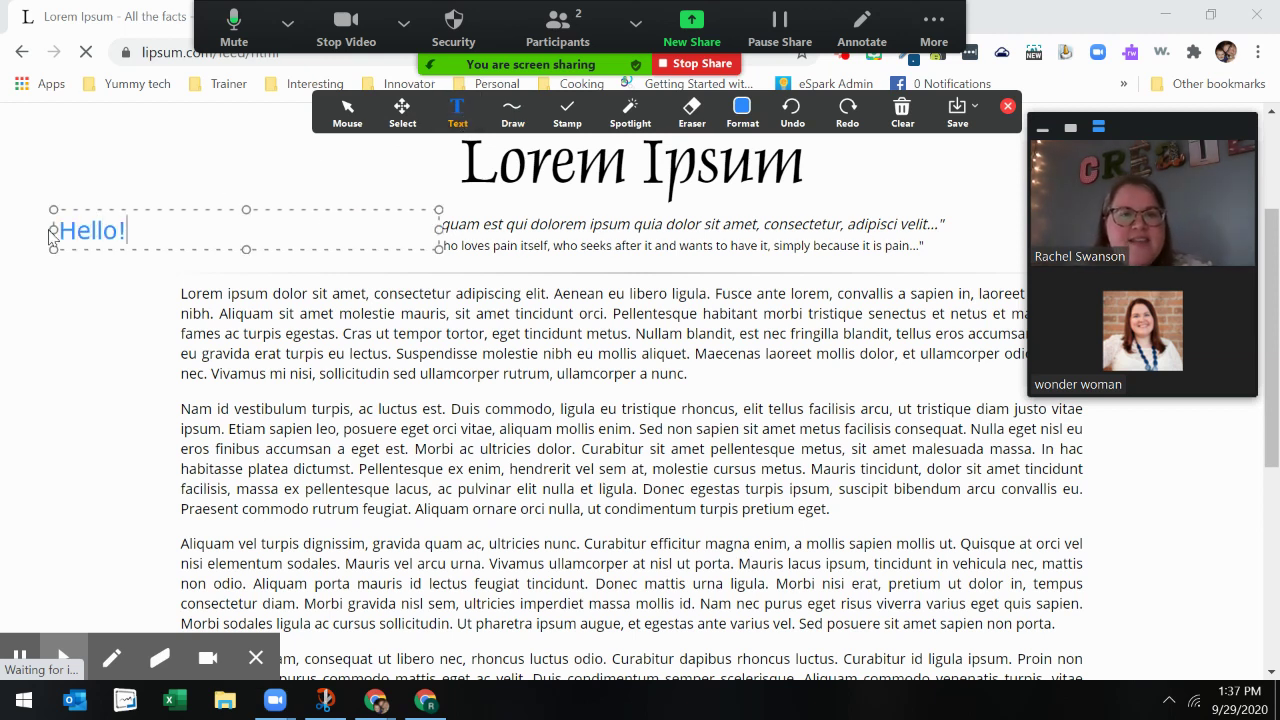
{"action": "left_click_drag", "start_coordinate": [439, 230], "coordinate": [140, 229]}
Highlight the first two lines of the opening Lorem Ipsum paragraph in yellow with the thick translucent pen
{"action": "left_click", "coordinate": [497, 118]}
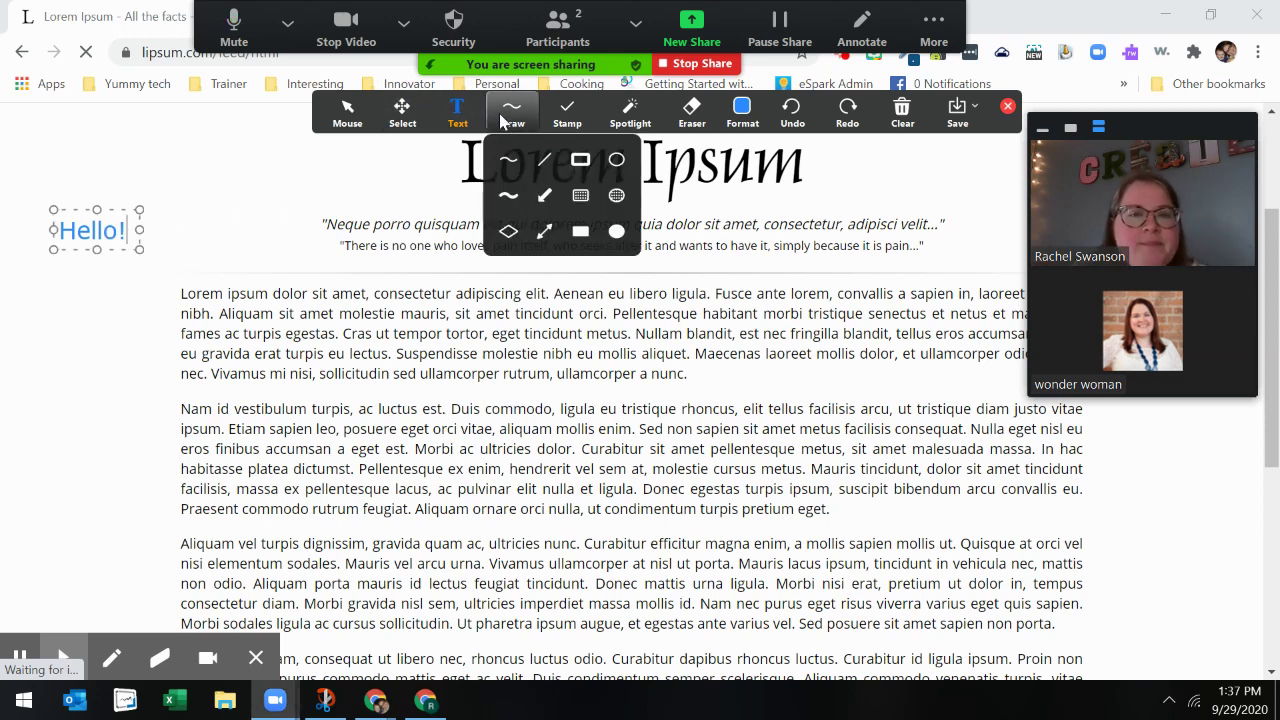
{"action": "left_click", "coordinate": [80, 375]}
{"action": "mouse_move", "coordinate": [523, 104]}
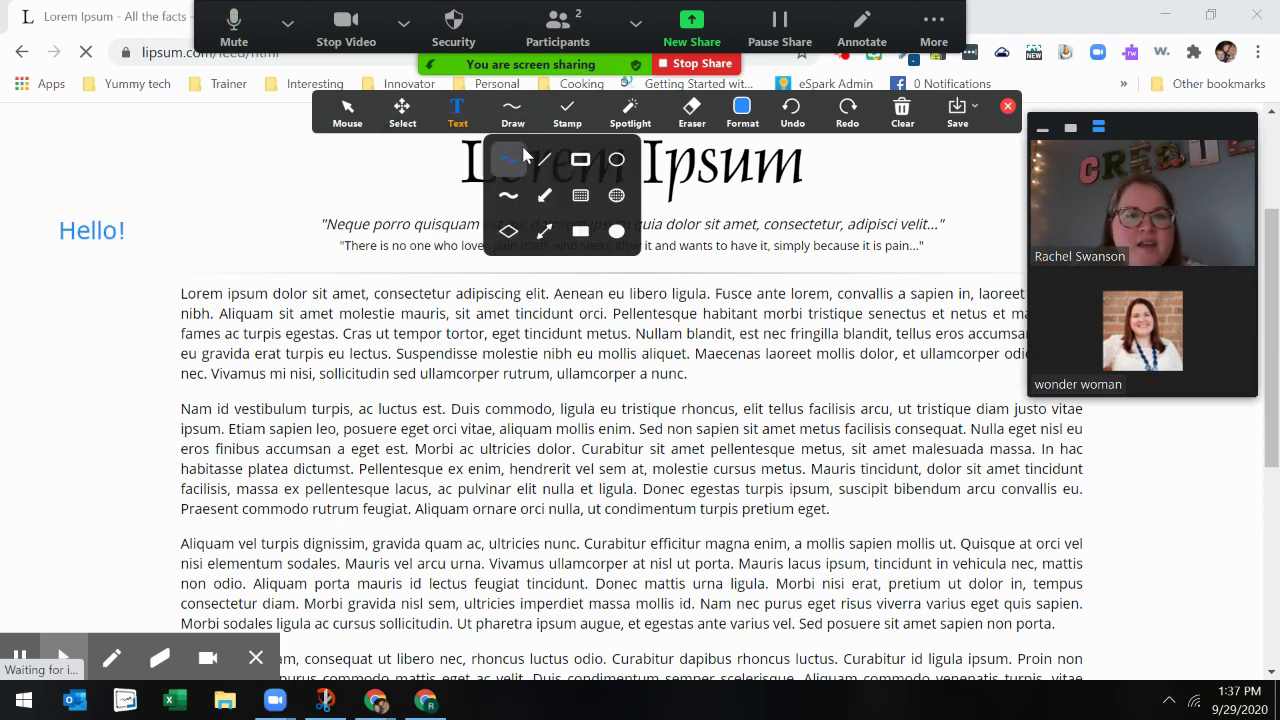
{"action": "left_click", "coordinate": [508, 195]}
{"action": "left_click_drag", "start_coordinate": [180, 286], "coordinate": [990, 282]}
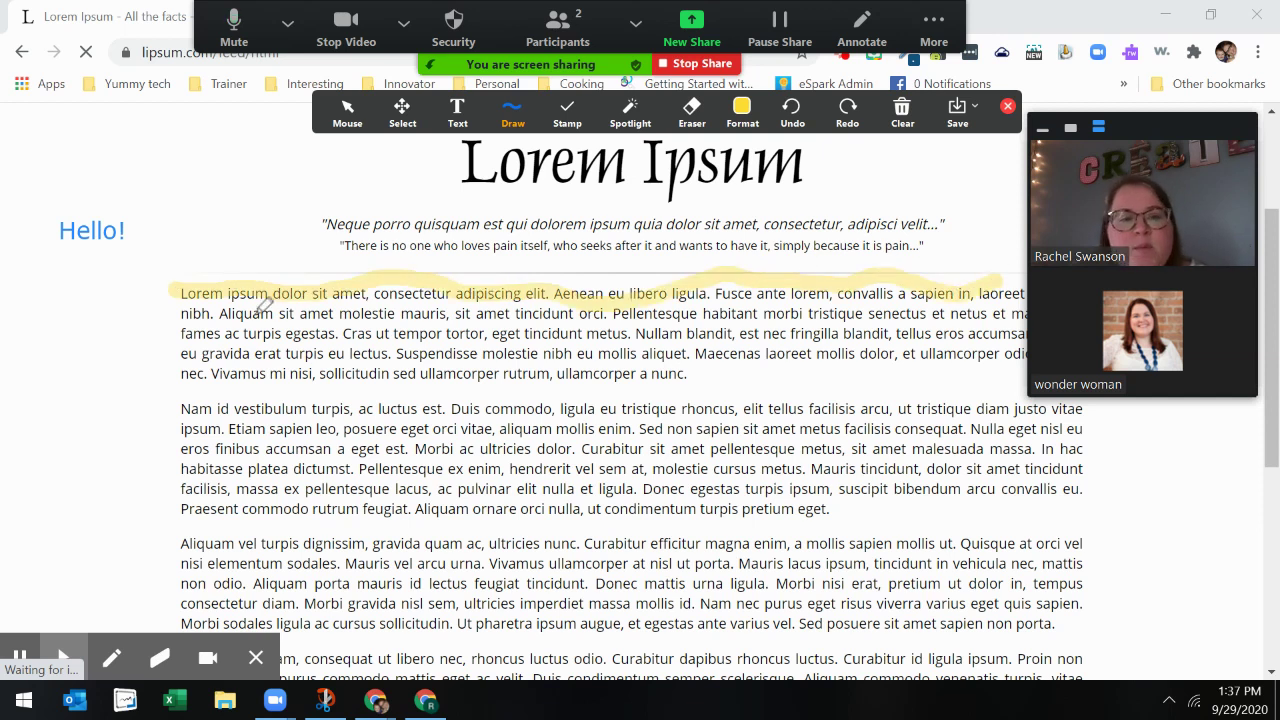
{"action": "left_click_drag", "start_coordinate": [185, 313], "coordinate": [805, 313]}
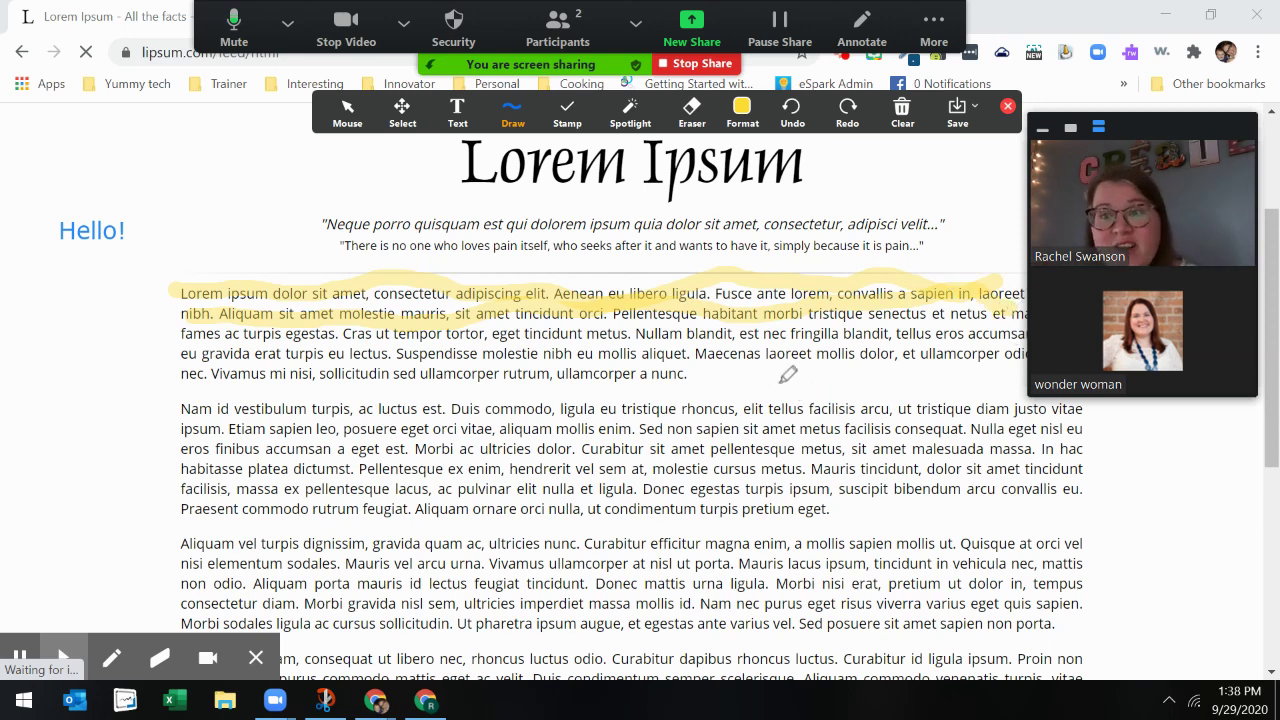
Review what participants are allowed to do in the meeting's security settings, including annotating shared content
{"action": "left_click", "coordinate": [403, 22]}
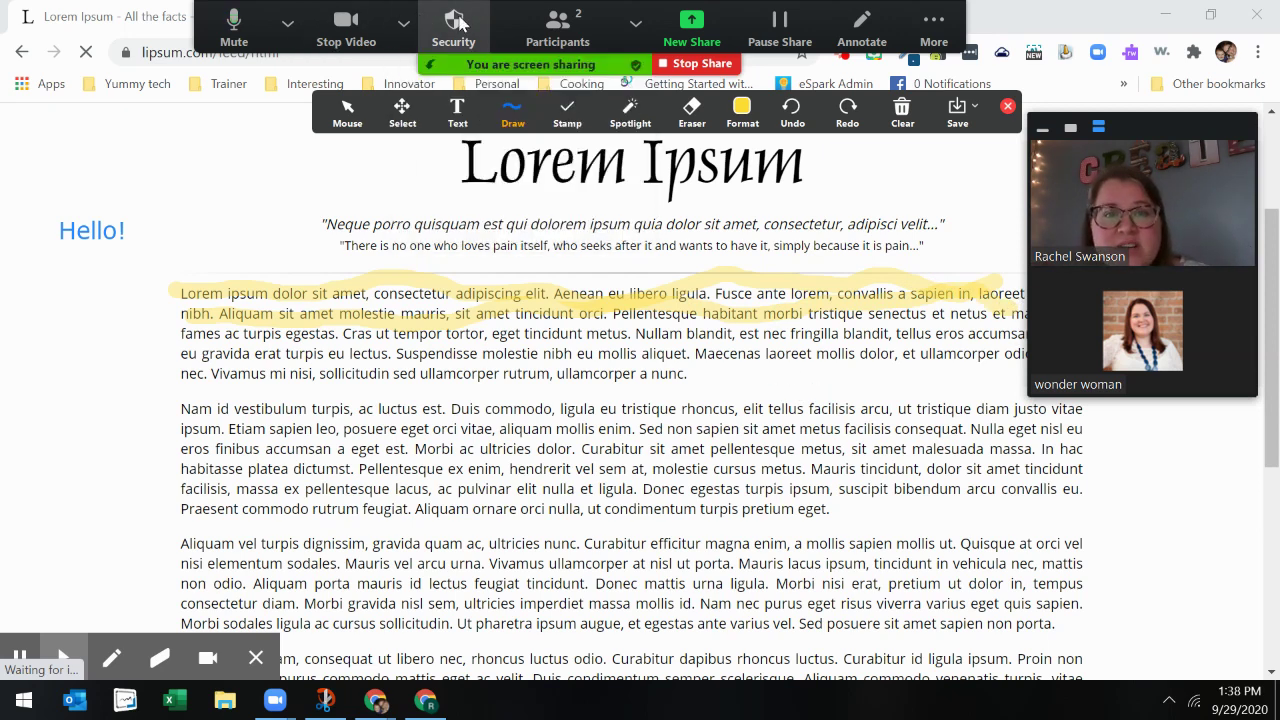
{"action": "left_click", "coordinate": [448, 38]}
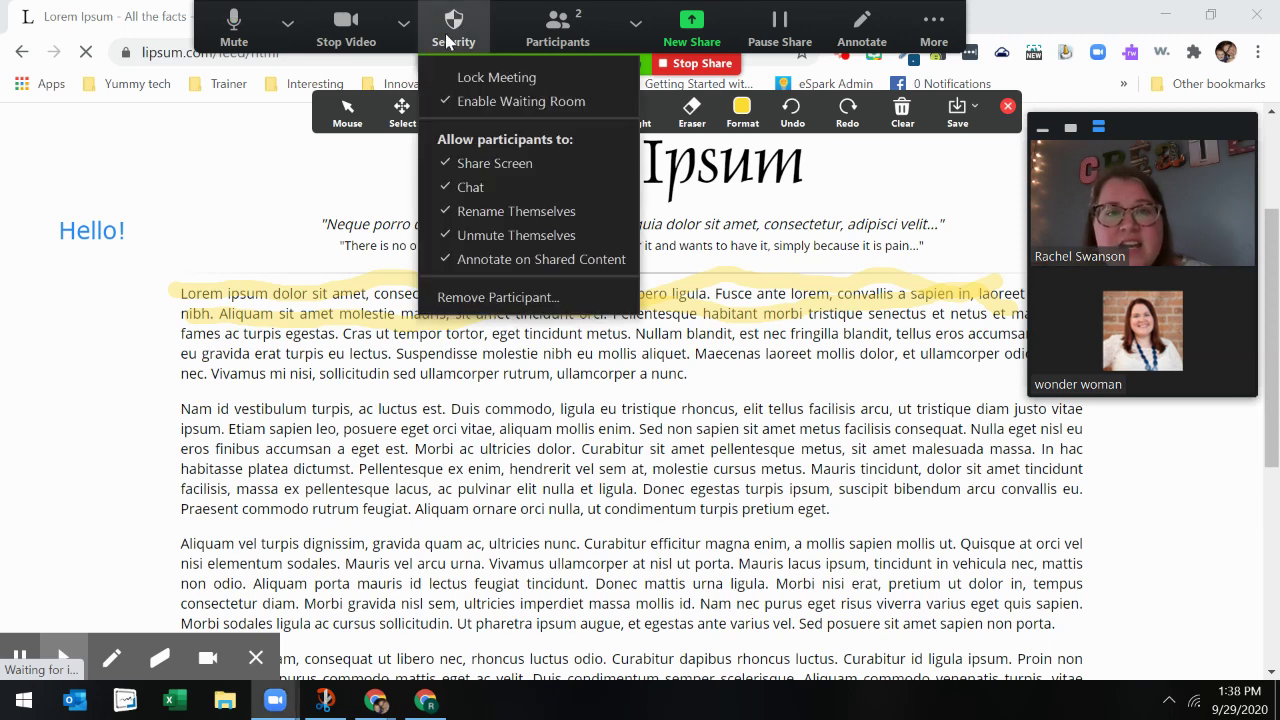
{"action": "left_click", "coordinate": [475, 168]}
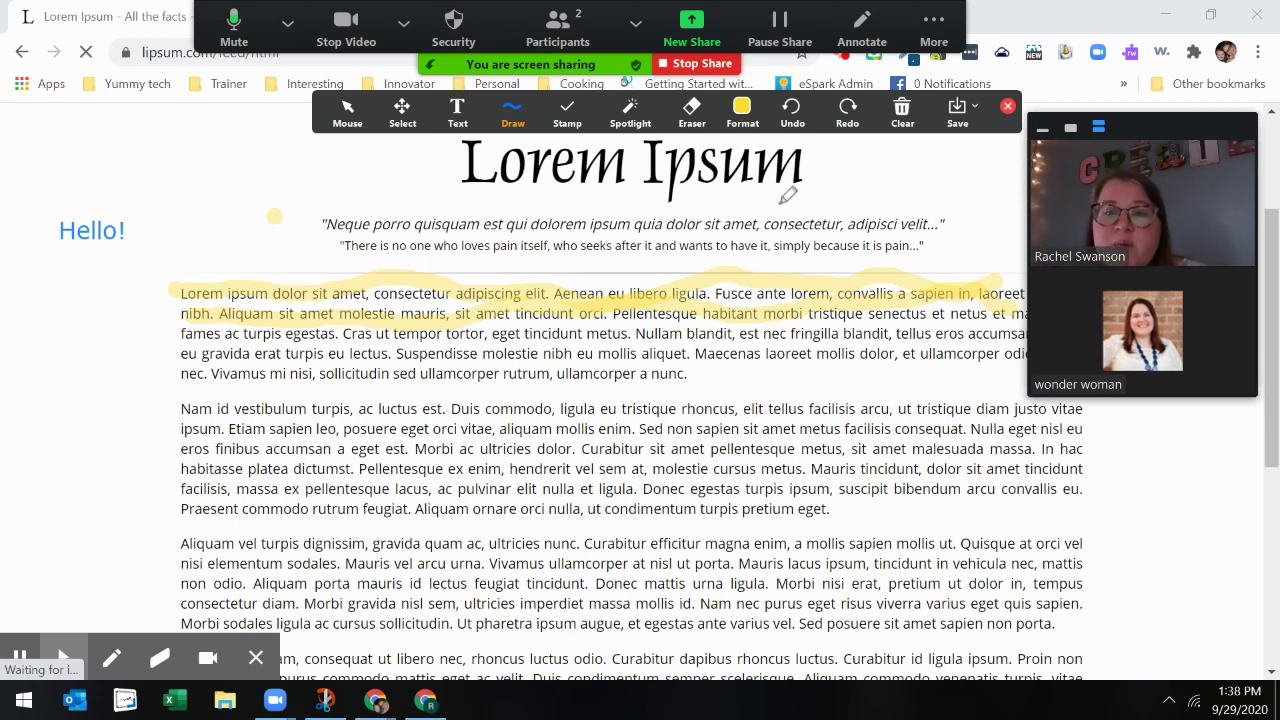
Check the file formats offered for saving annotations, and stop sharing the screen
{"action": "left_click", "coordinate": [975, 106]}
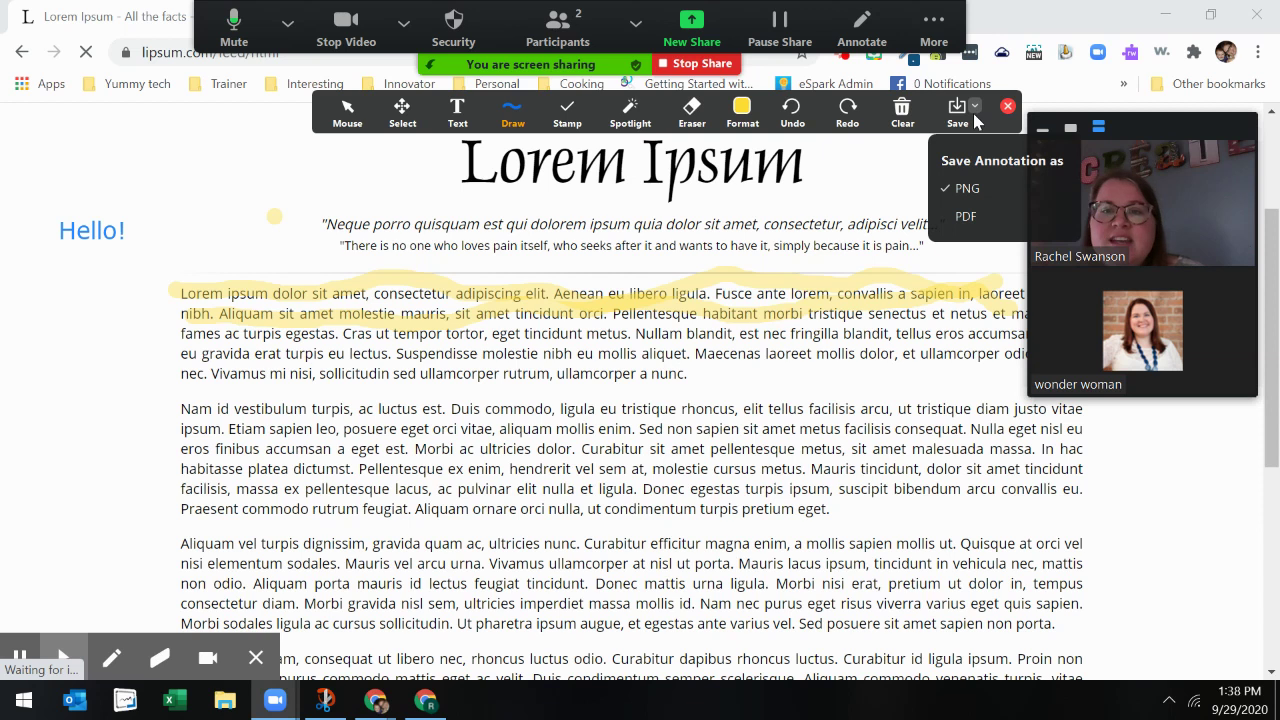
{"action": "left_click", "coordinate": [980, 235]}
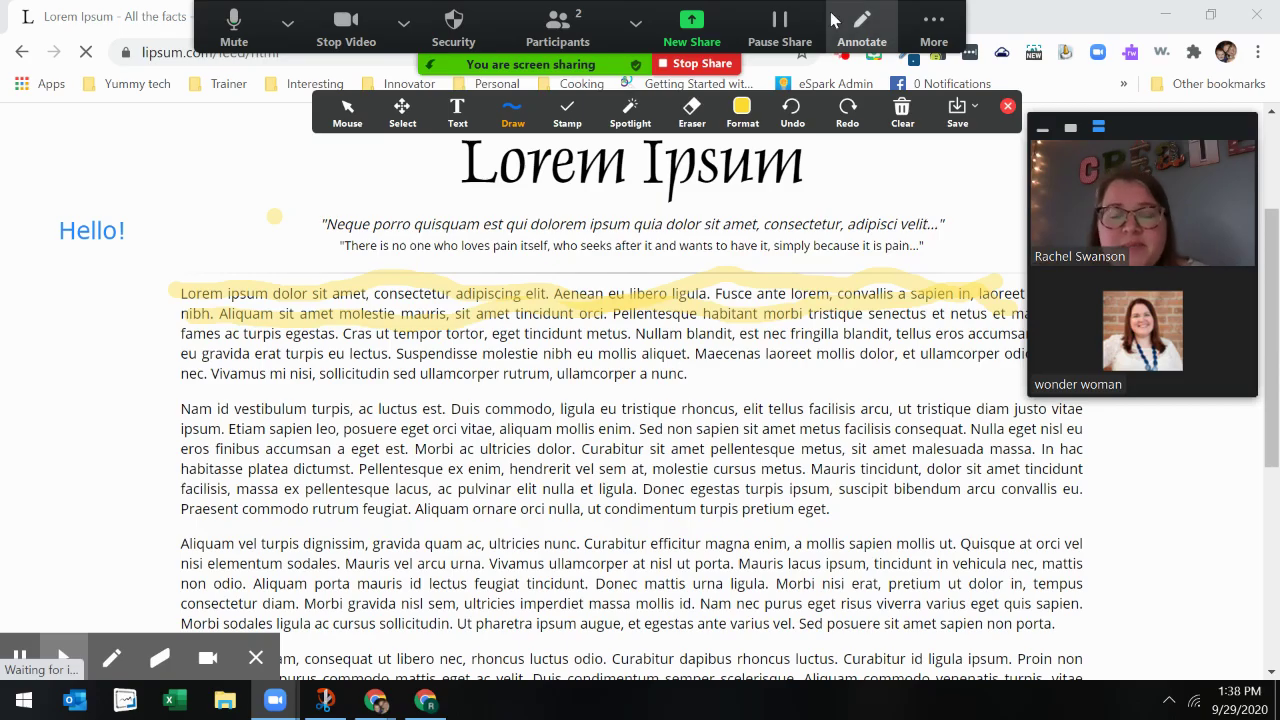
{"action": "left_click", "coordinate": [705, 64]}
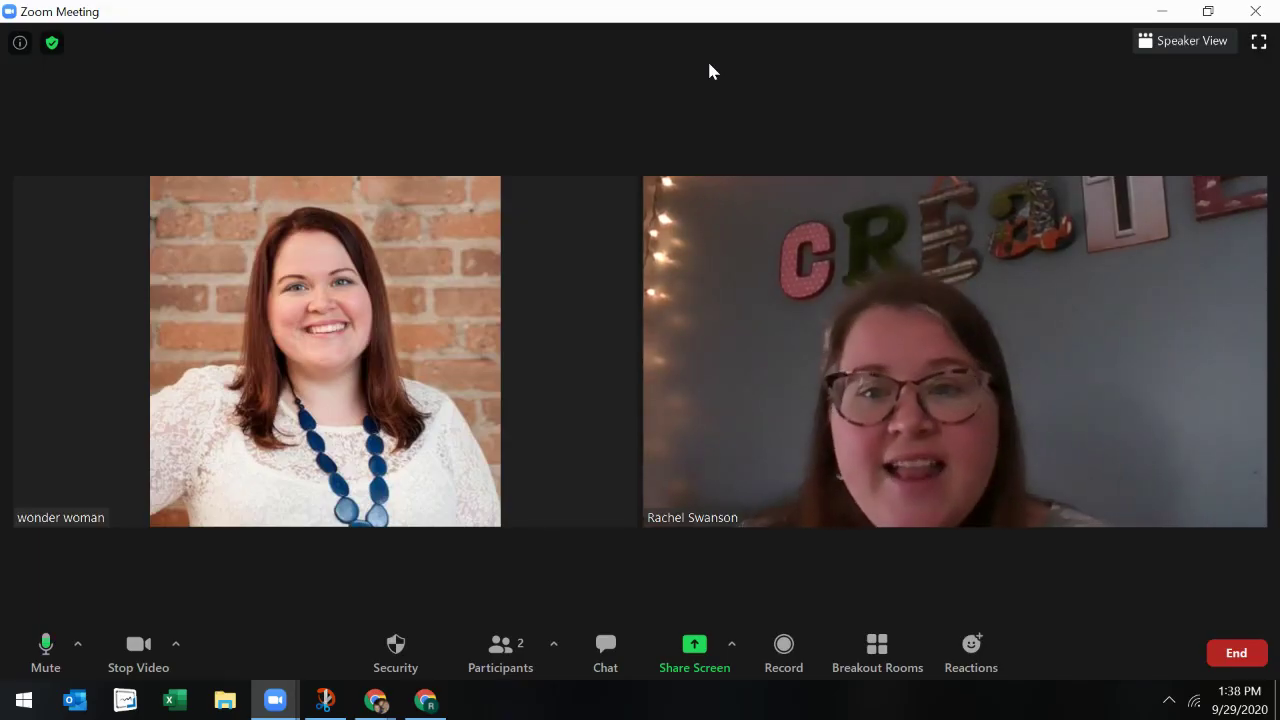